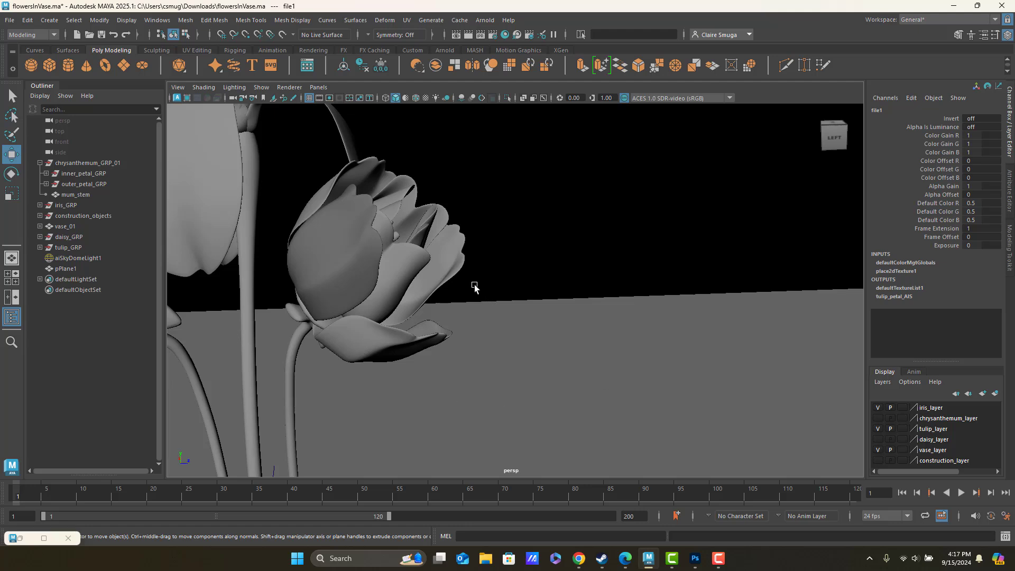
Turn on textured display and open the UV Editor beside the tulip with the painted petal.
key(6)
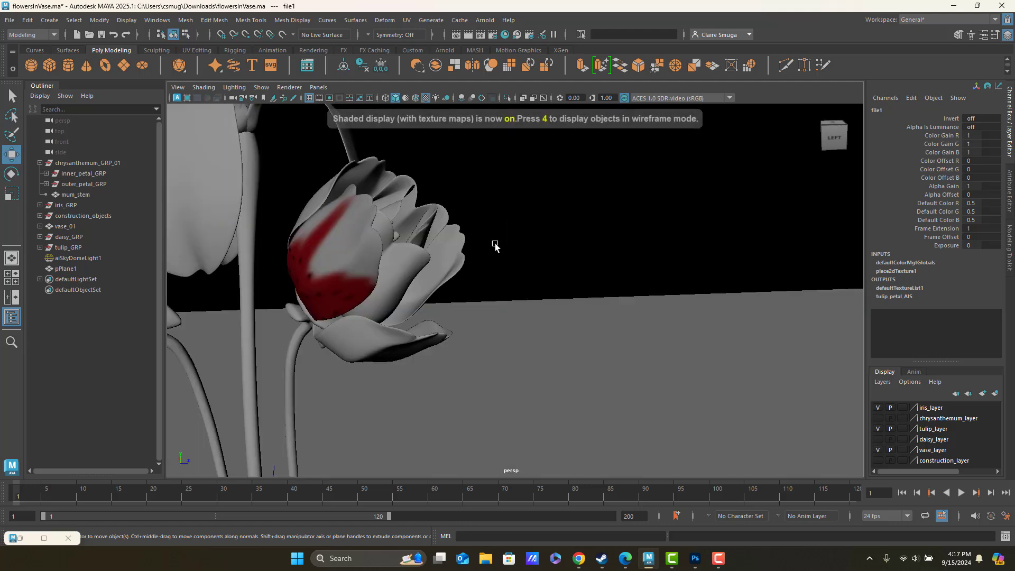
mouse_move(495, 246)
alt+mouse_down()
mouse_move(481, 274)
mouse_move(499, 277)
mouse_move(404, 268)
mouse_move(456, 283)
alt+mouse_up()
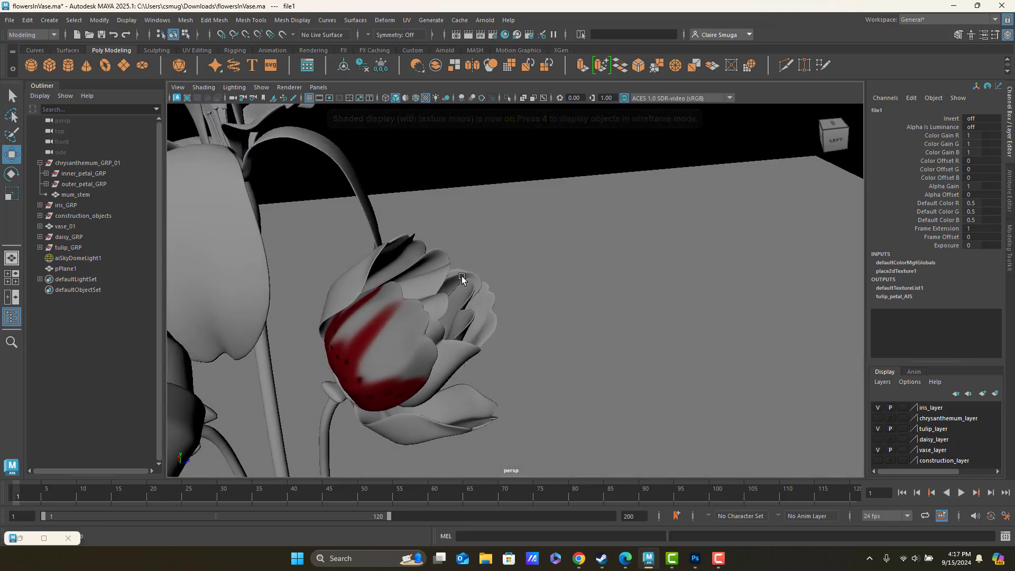
click(406, 22)
click(414, 40)
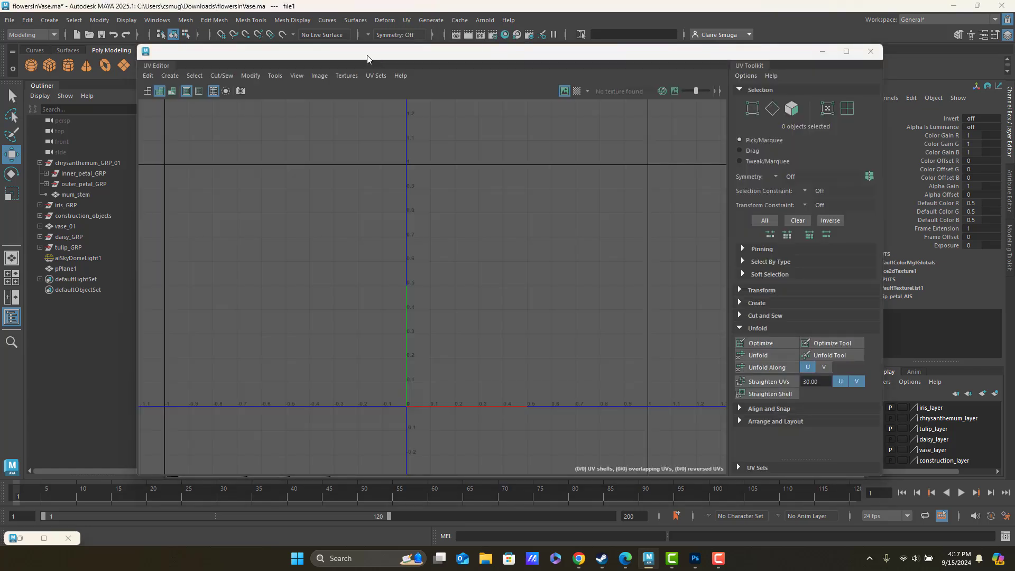
drag(374, 52, 610, 83)
alt+middle_drag(743, 283, 572, 273)
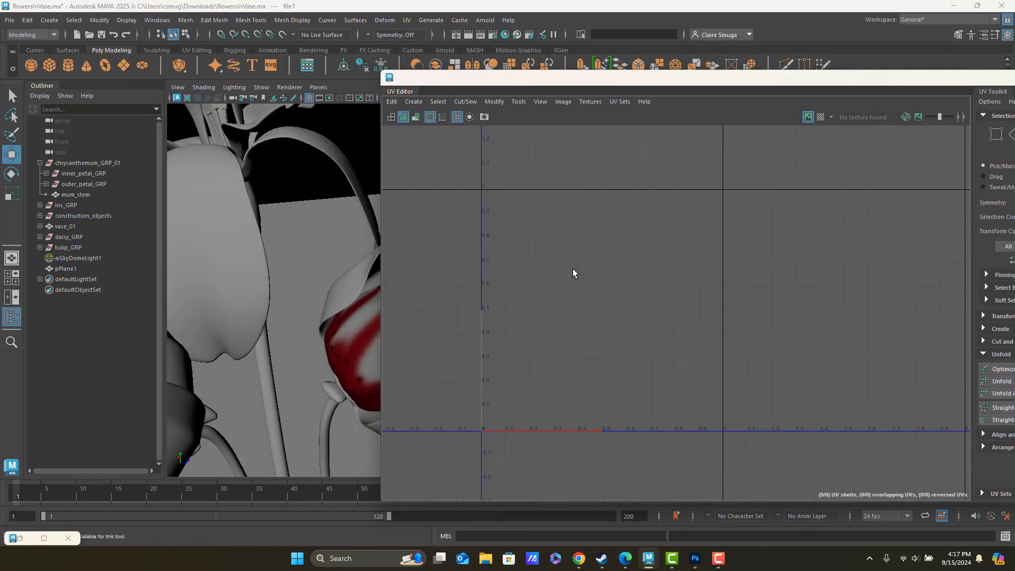
alt+right_drag(573, 273, 691, 300)
alt+middle_drag(692, 300, 827, 275)
alt+drag(316, 227, 241, 217)
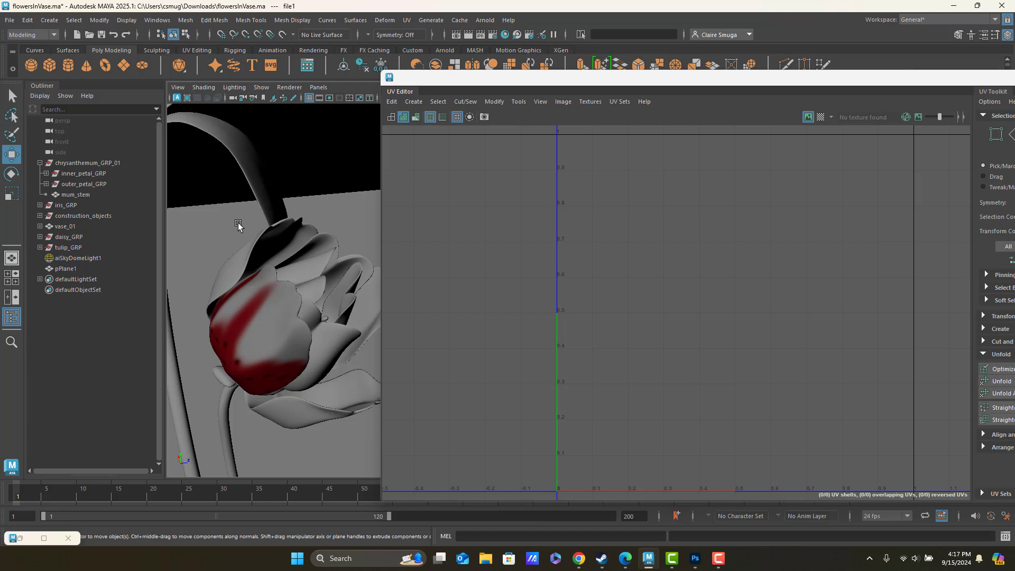
Transfer all UV sets by topology from the textured outer tulip petal to the adjacent outer petal, outer_petal_02, using Transfer Attributes.
click(185, 20)
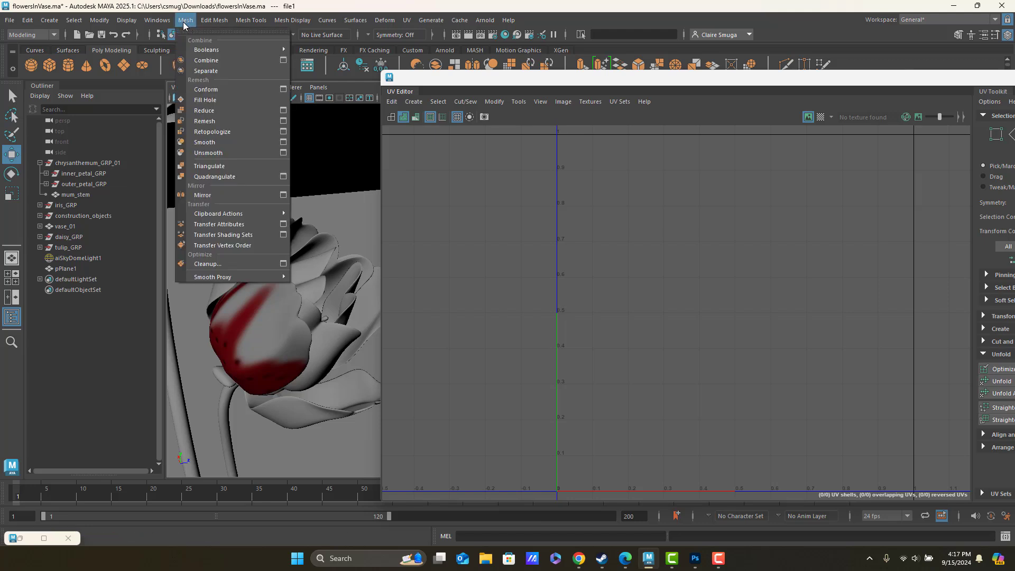
click(283, 224)
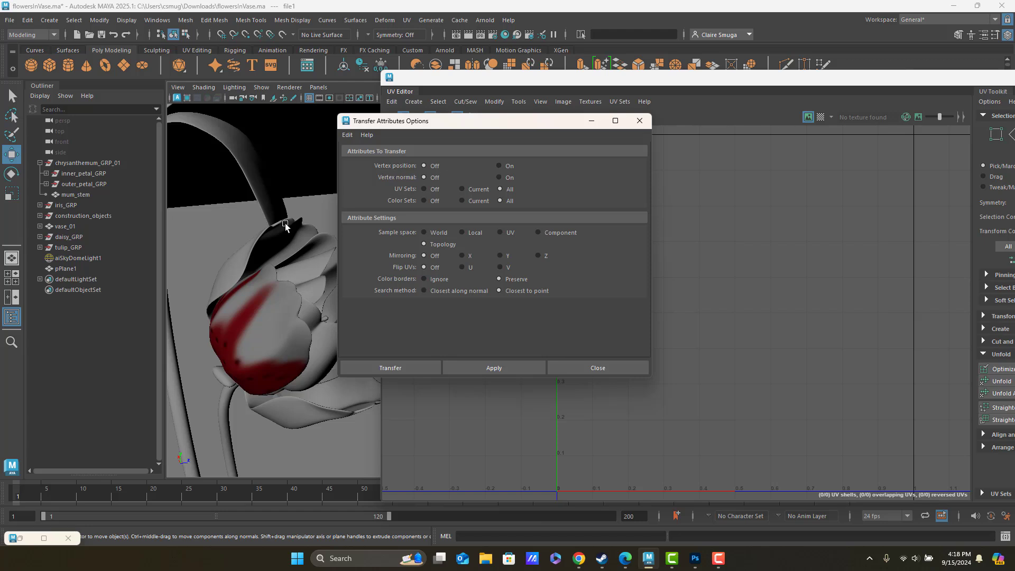
click(249, 316)
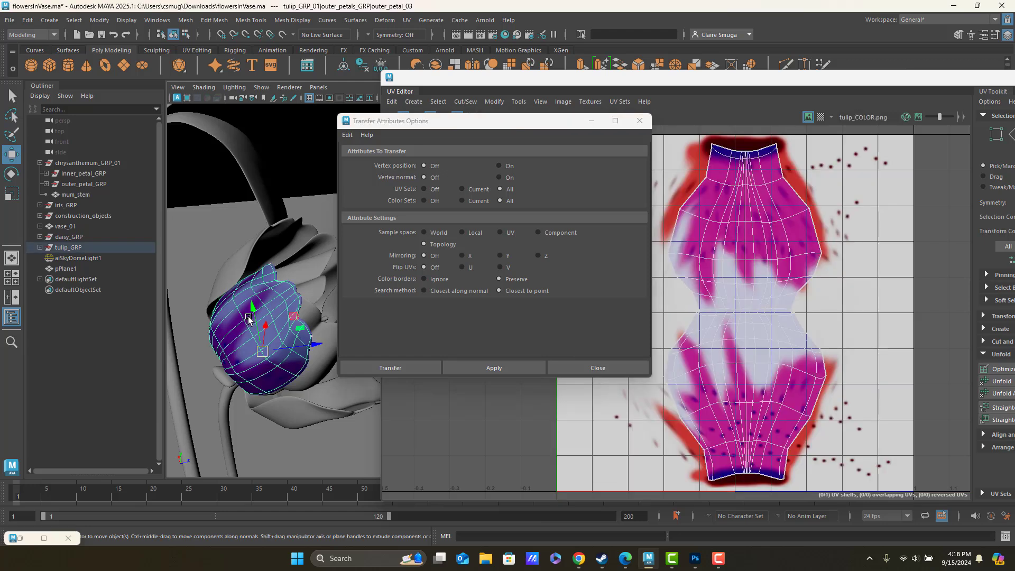
shift+click(249, 252)
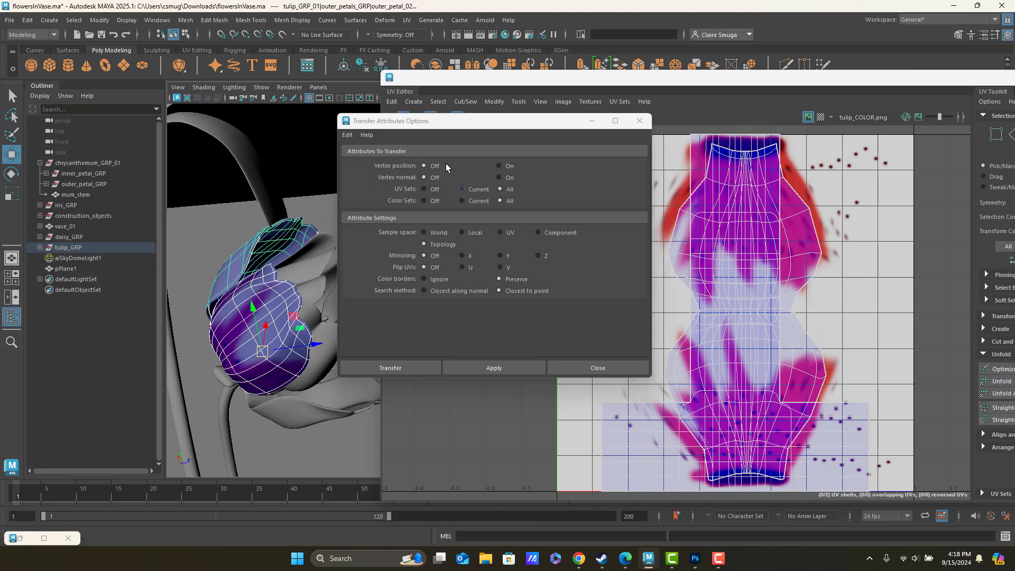
click(182, 26)
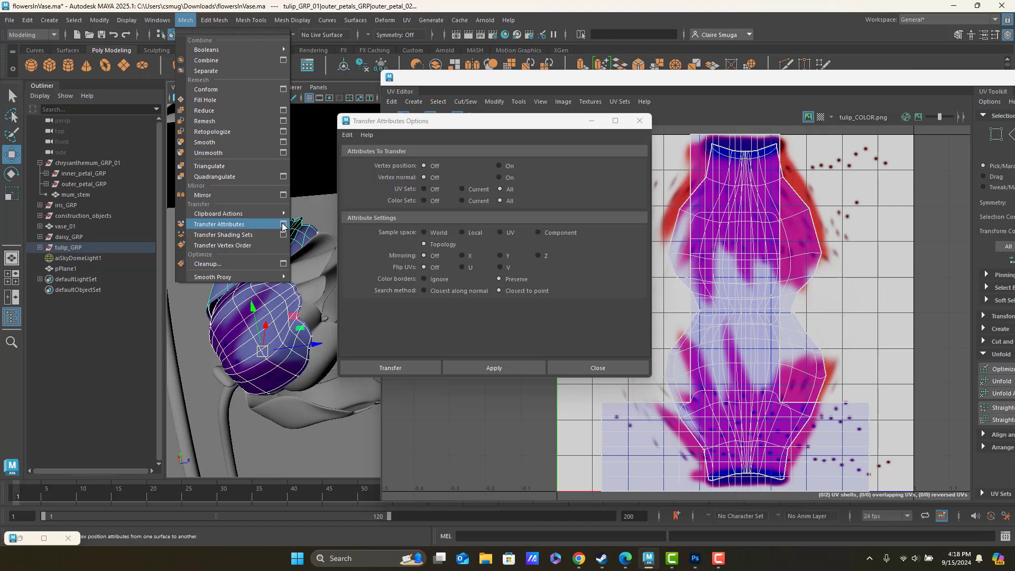
click(387, 123)
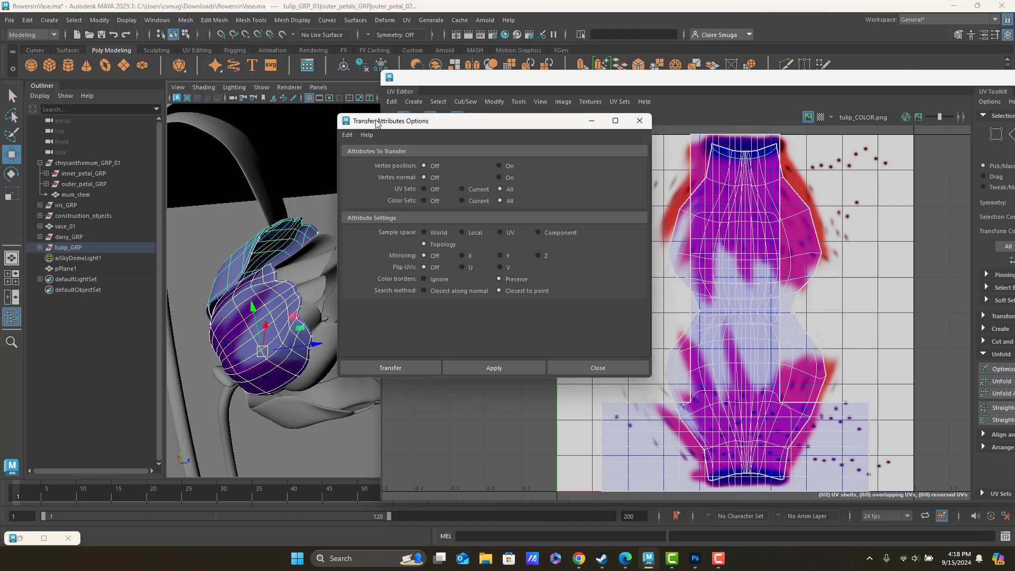
click(347, 135)
click(357, 157)
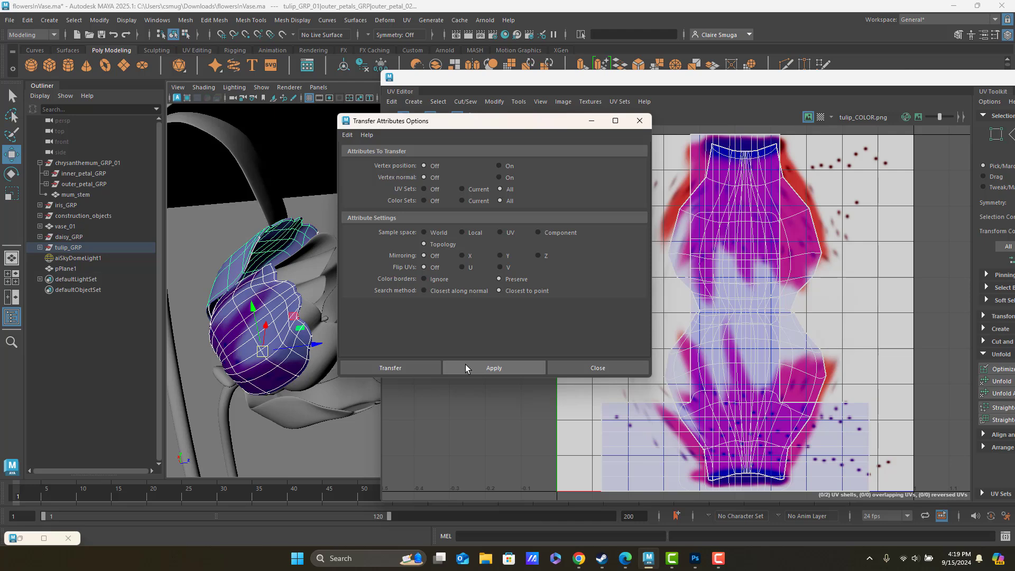
click(465, 367)
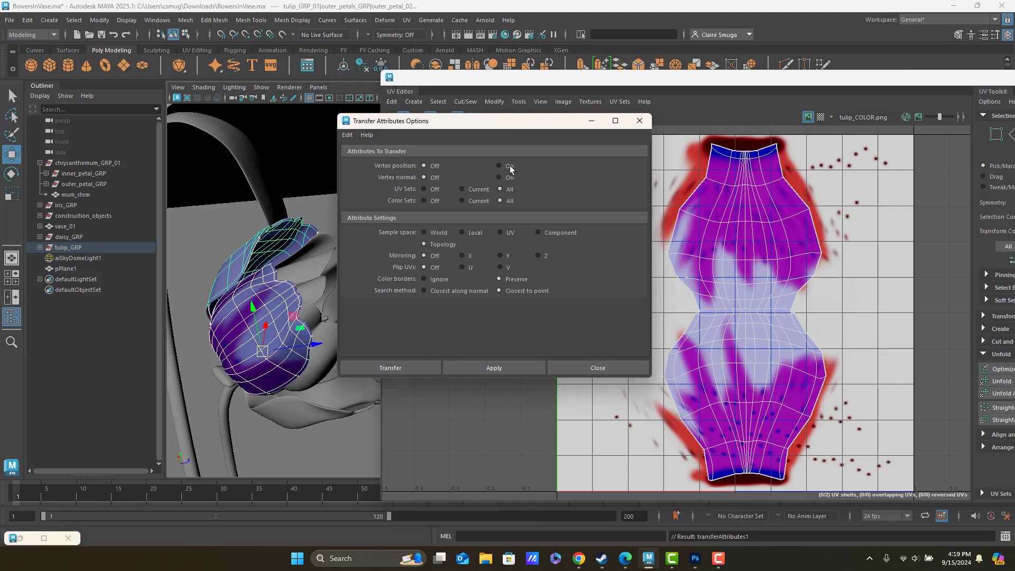
Transfer the same UVs to outer_petal_01 and outer_petal_04 of this tulip, and try the transfer on inner petal tulip_petal_04.
alt+drag(212, 292, 267, 296)
shift+click(267, 292)
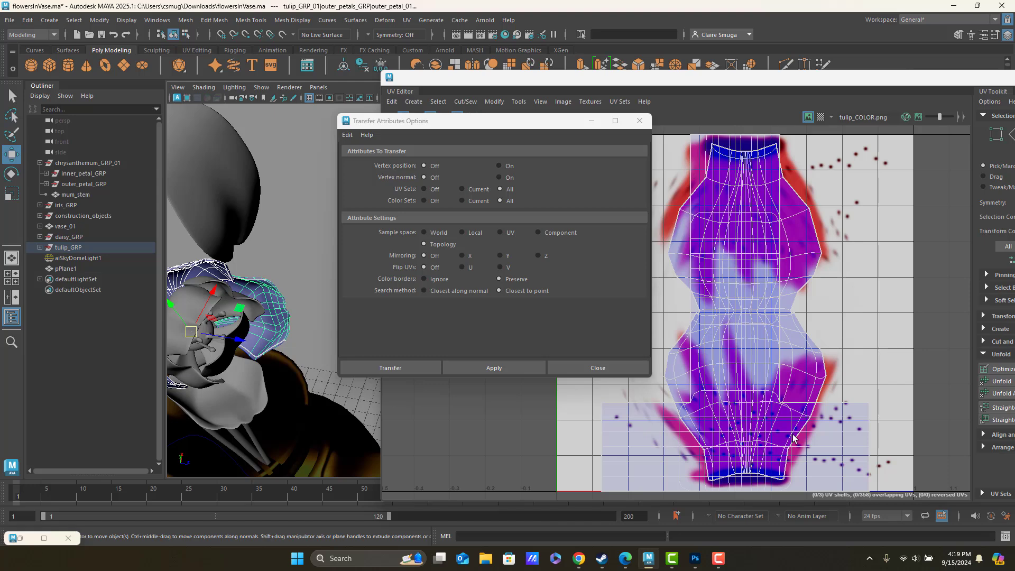
click(496, 367)
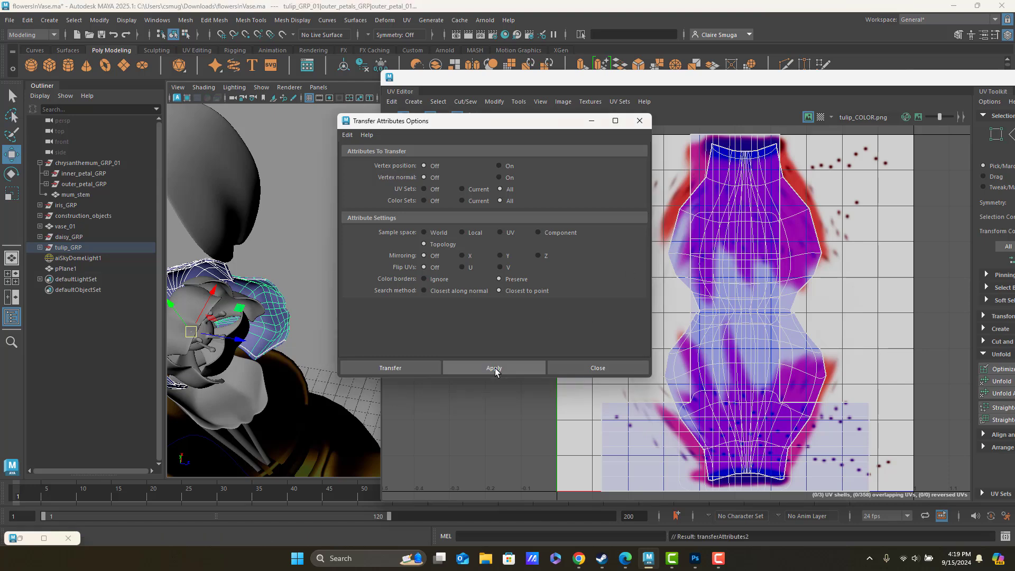
alt+drag(271, 311, 322, 277)
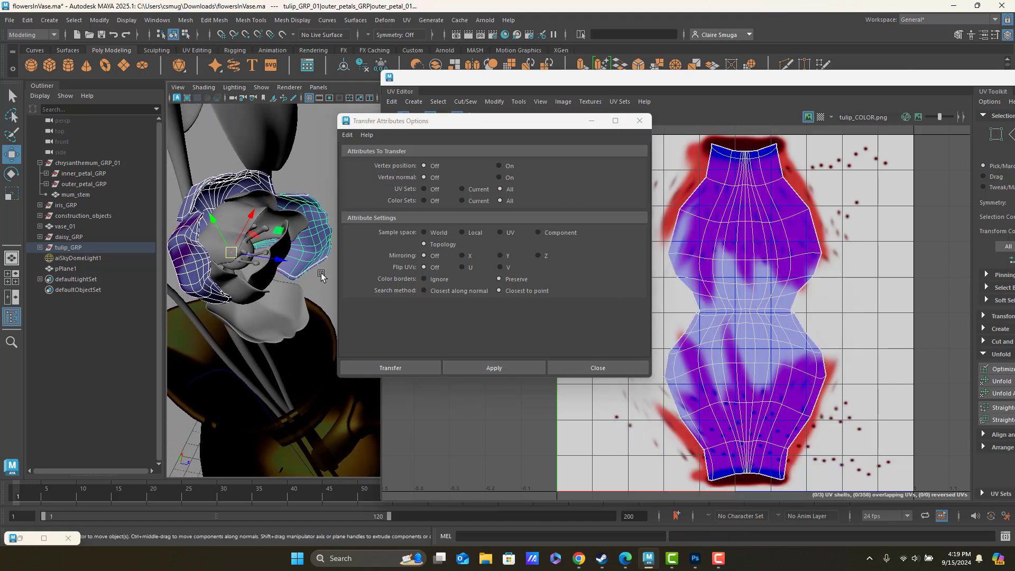
shift+click(300, 292)
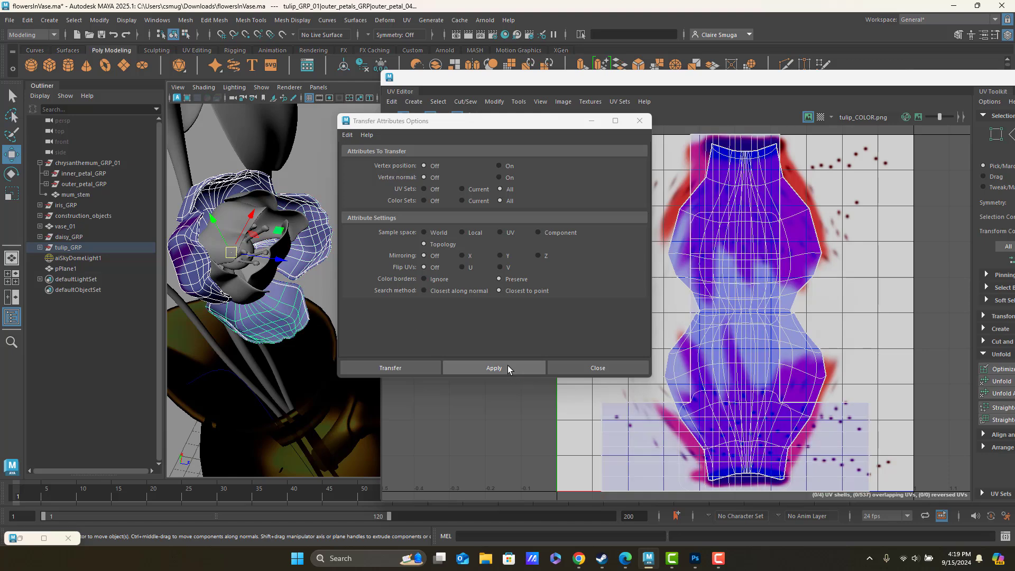
click(507, 368)
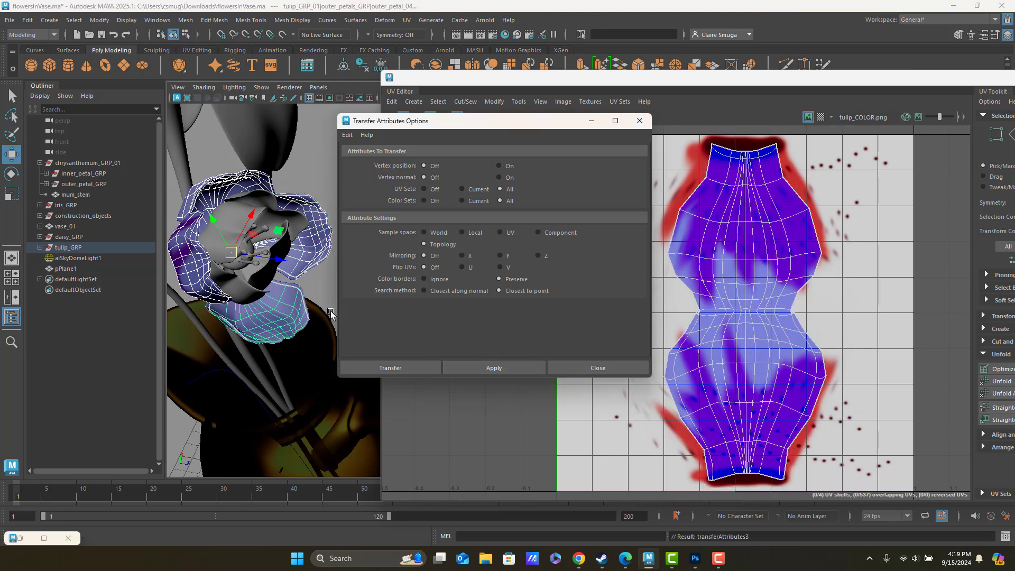
click(252, 297)
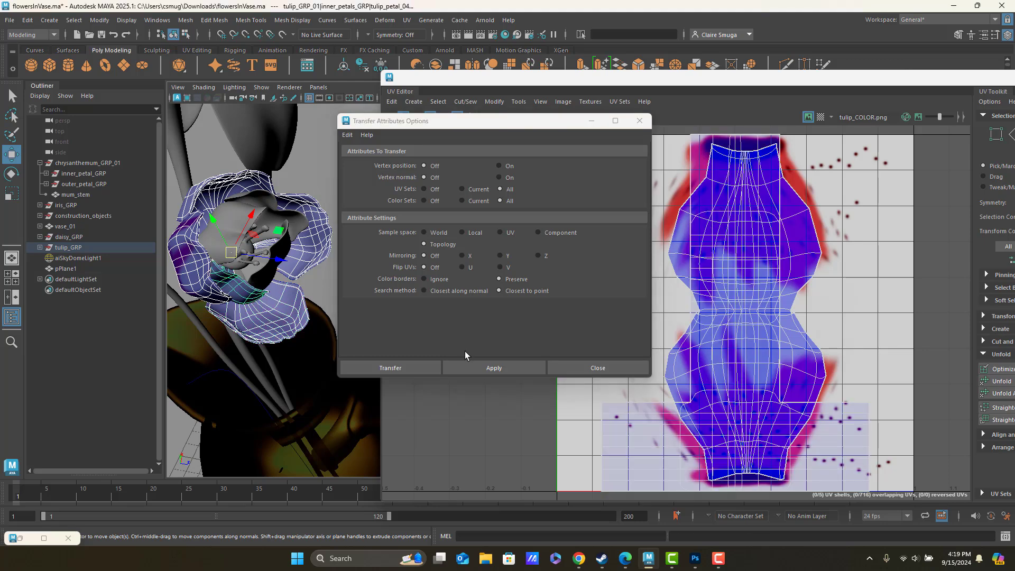
click(482, 368)
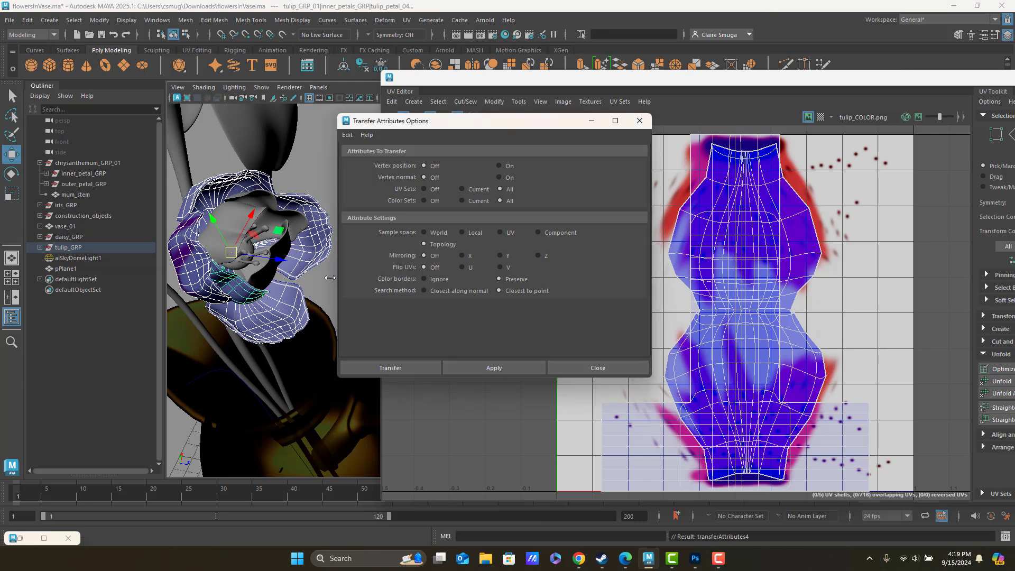
Transfer the textured petal's UVs to outer_petal_01 and outer_petal_04 of the second tulip, tulip_GRP_02.
alt+right_drag(253, 258, 190, 249)
alt+middle_drag(255, 255, 280, 283)
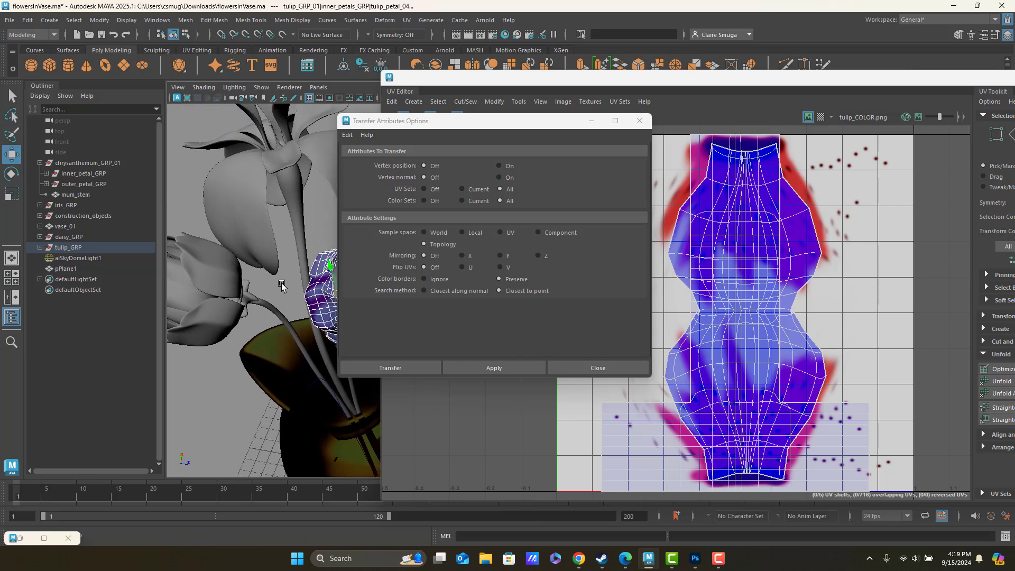
click(319, 310)
shift+click(222, 273)
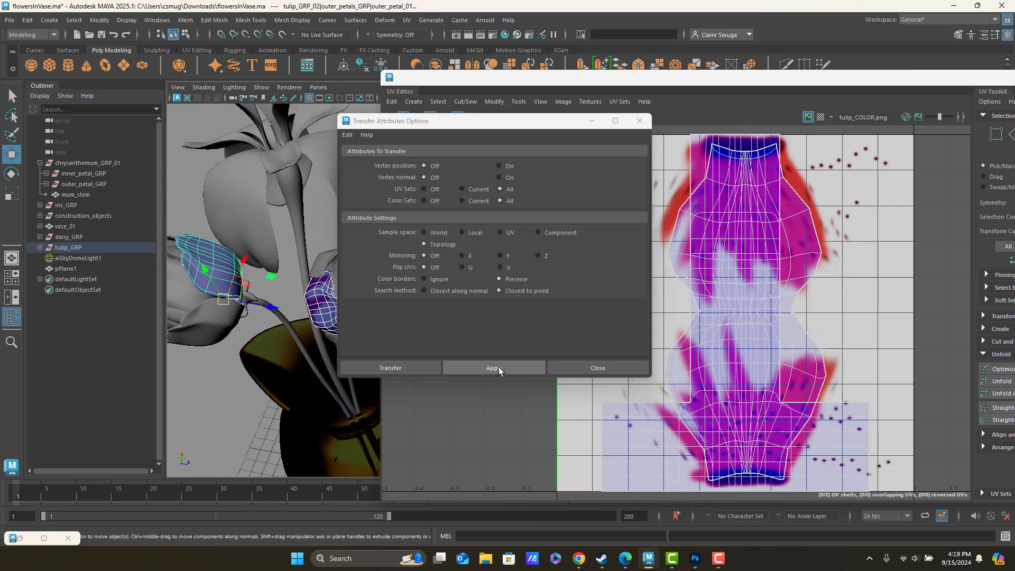
click(493, 367)
alt+drag(217, 296, 234, 299)
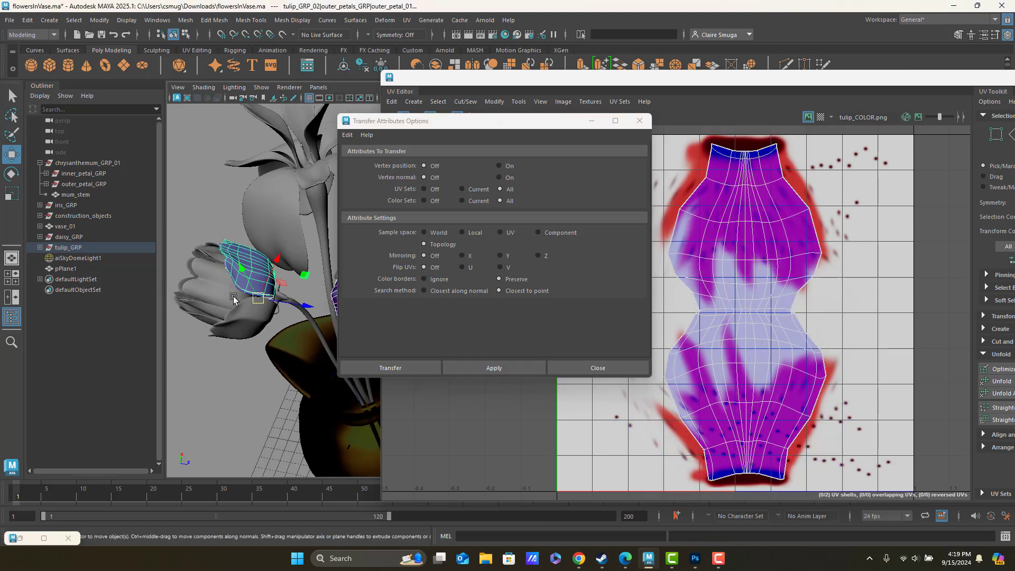
shift+click(247, 311)
click(473, 368)
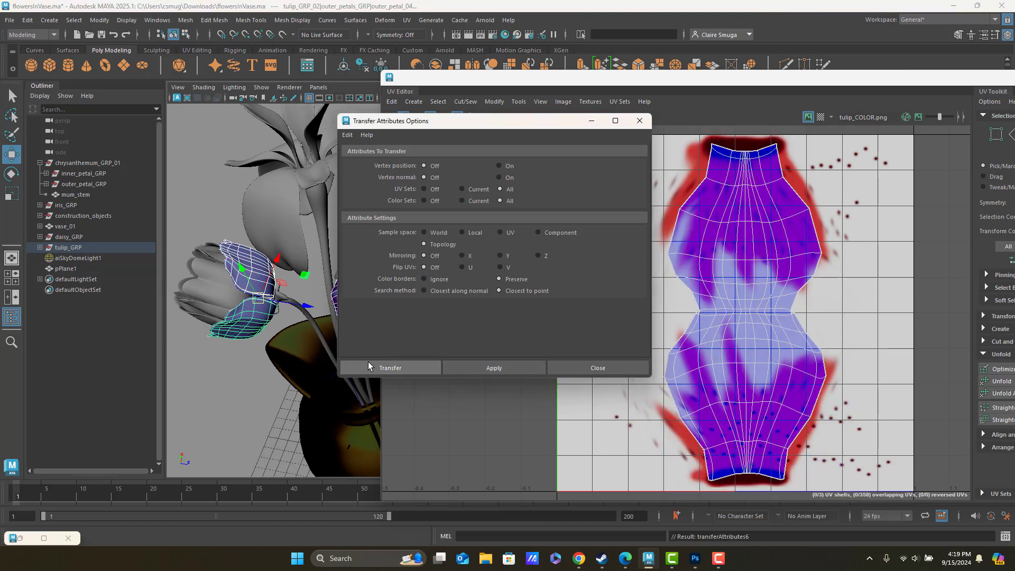
Transfer the same UVs to the second tulip's remaining outer petals, outer_petal_03 and outer_petal_02.
alt+drag(256, 350, 275, 330)
shift+click(275, 329)
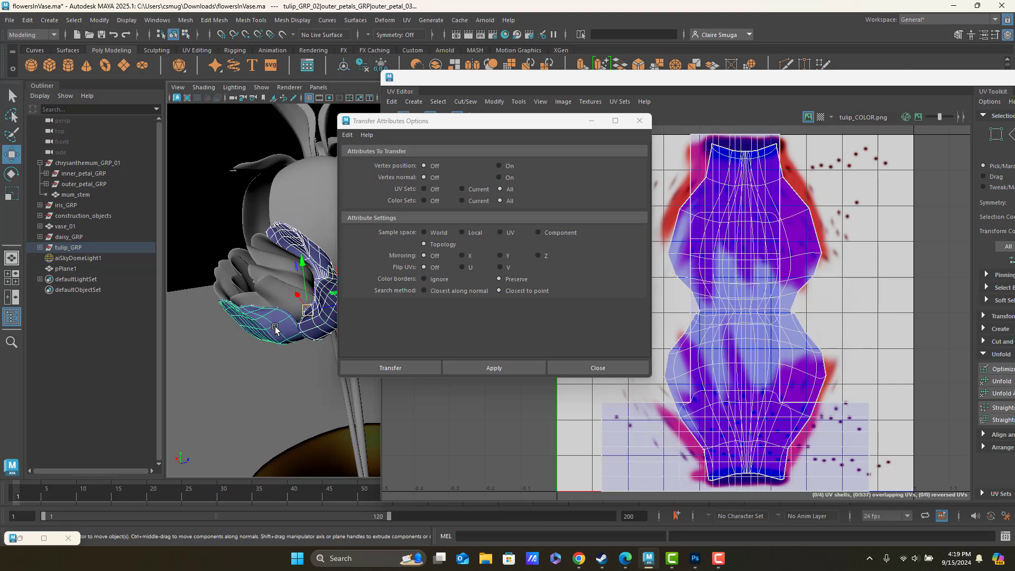
click(520, 367)
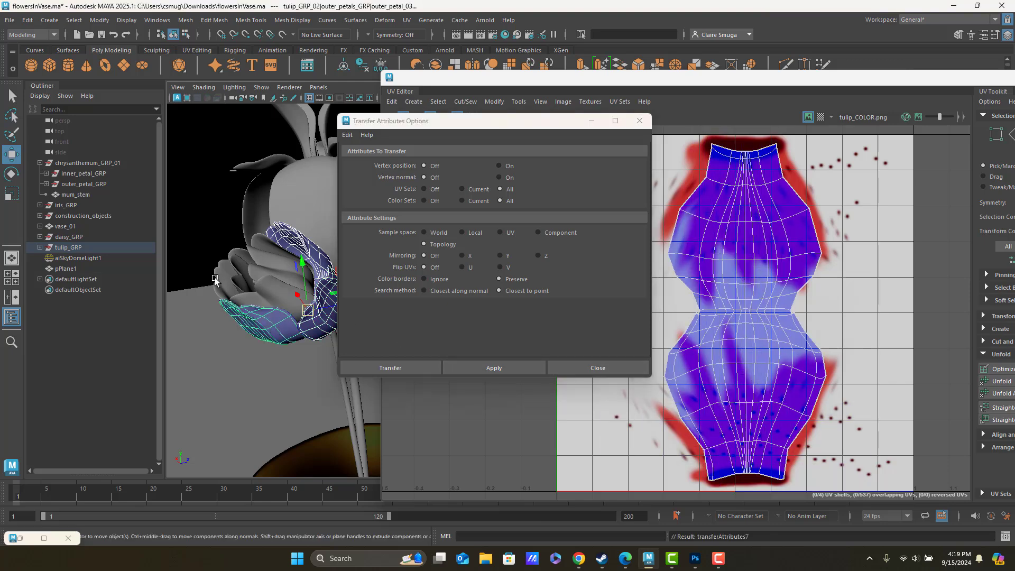
shift+click(216, 281)
click(479, 366)
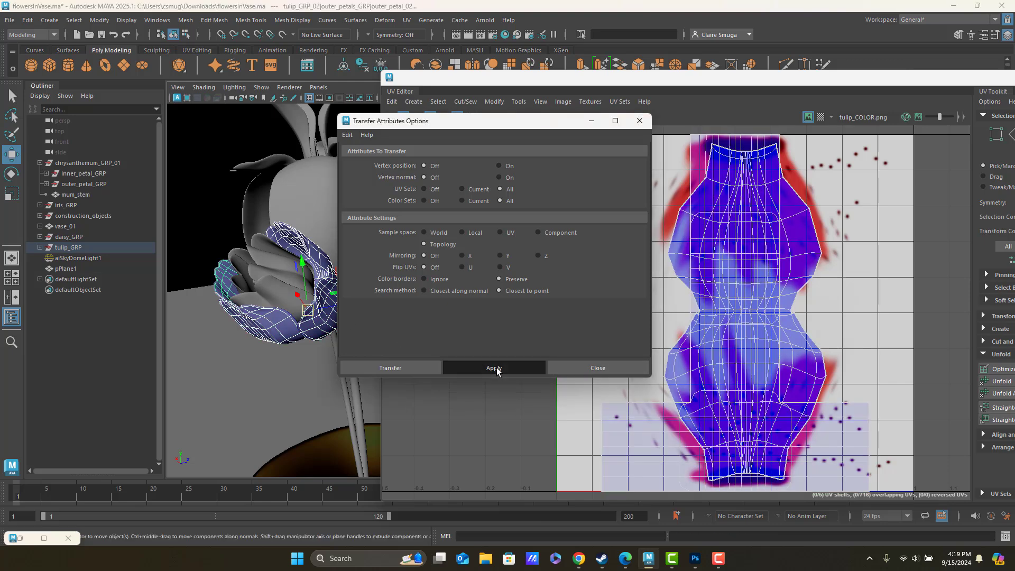
Undo the stray selection and try to transfer the UVs to the second tulip's inner petal, tulip_petal_02.
shift+click(237, 247)
key(ctrl+z)
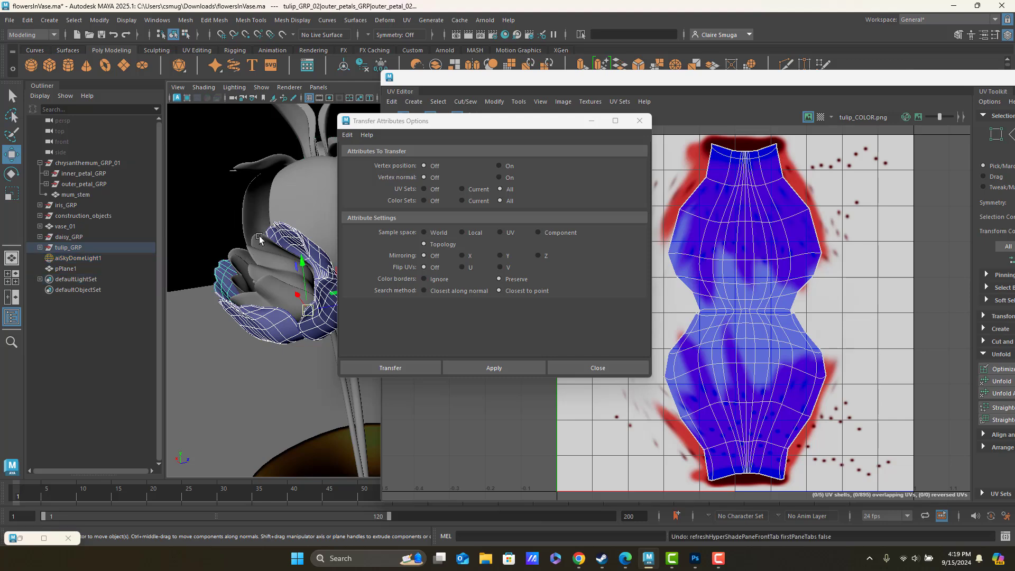
shift+click(260, 240)
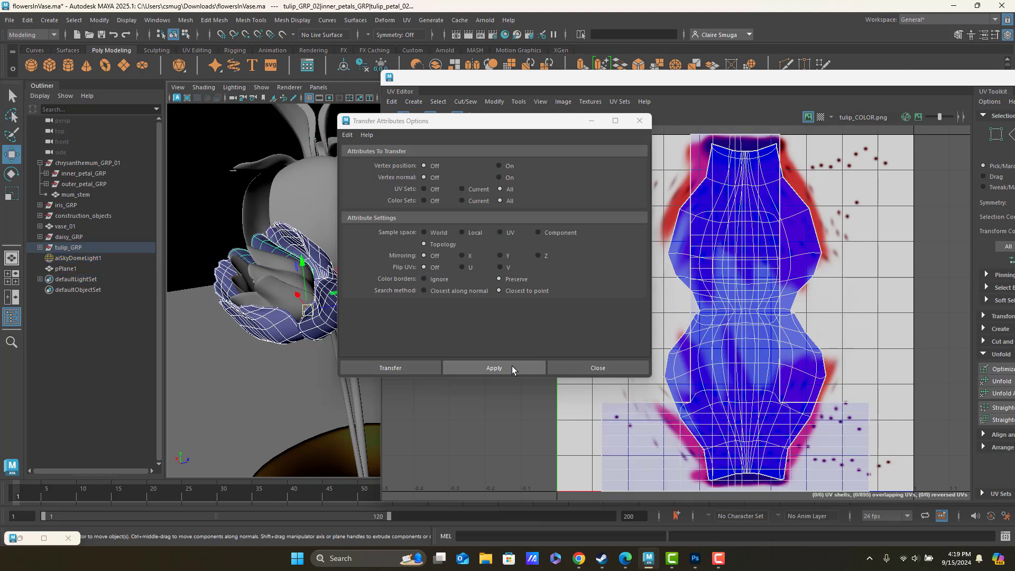
click(507, 361)
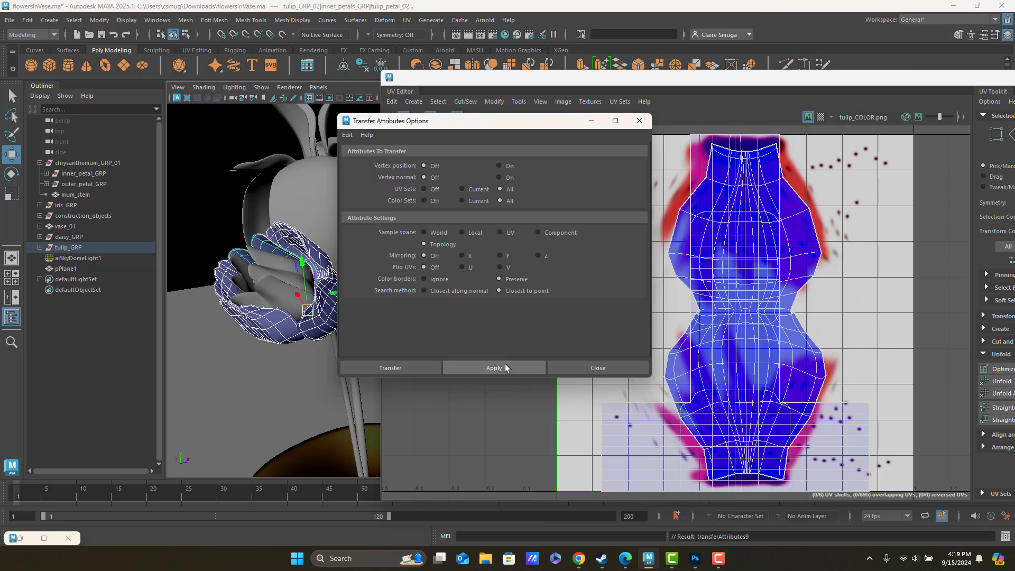
click(505, 368)
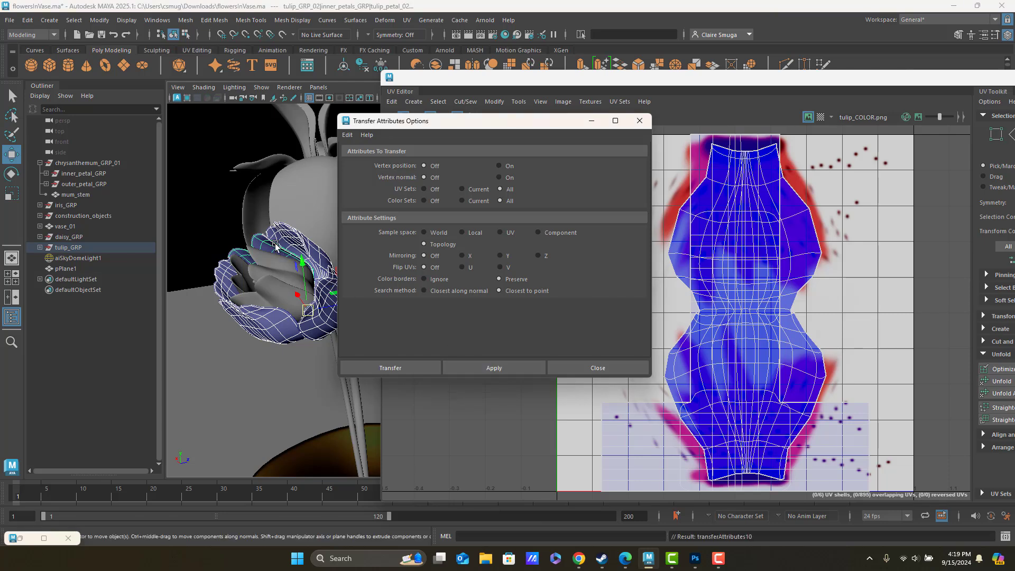
Check the UV layouts of the second tulip's outer petals 02, 04 and 03 one at a time.
alt+drag(309, 249, 264, 249)
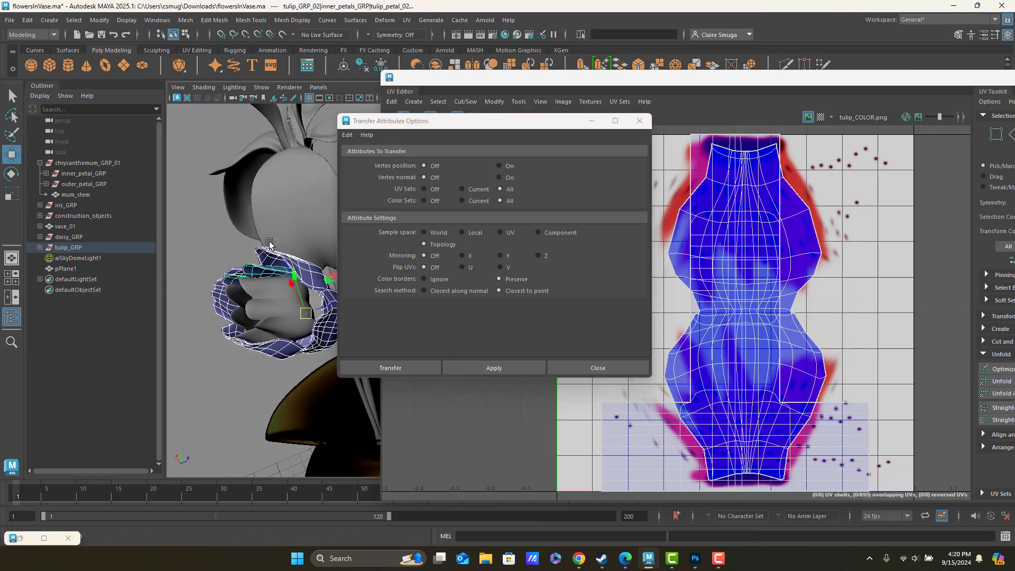
click(261, 249)
click(278, 242)
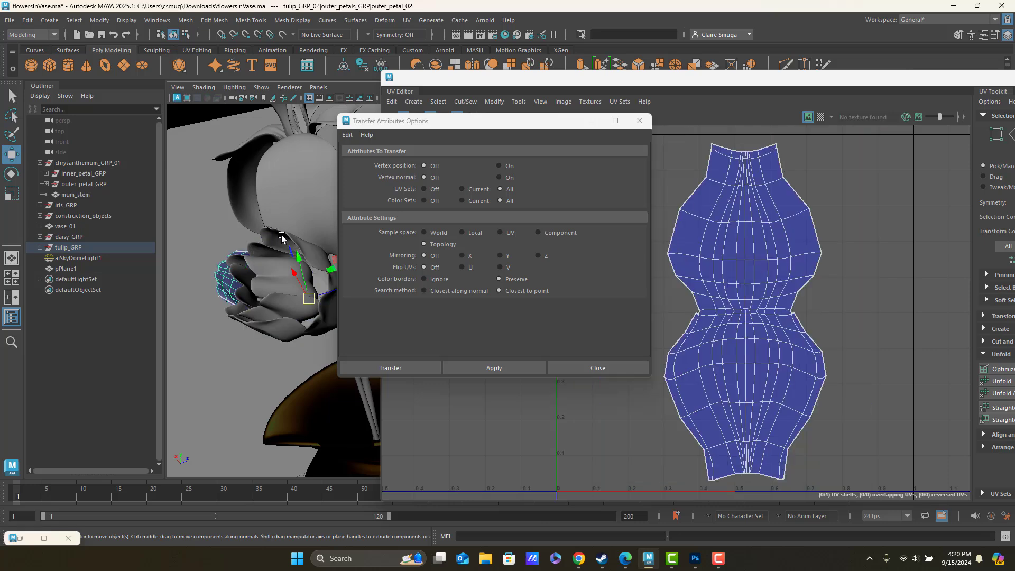
click(325, 317)
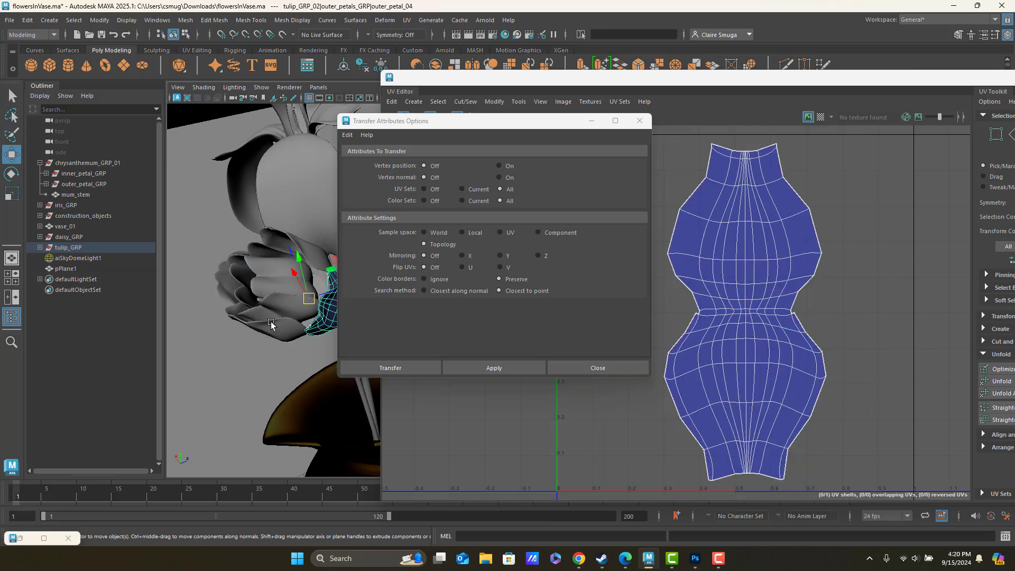
click(325, 317)
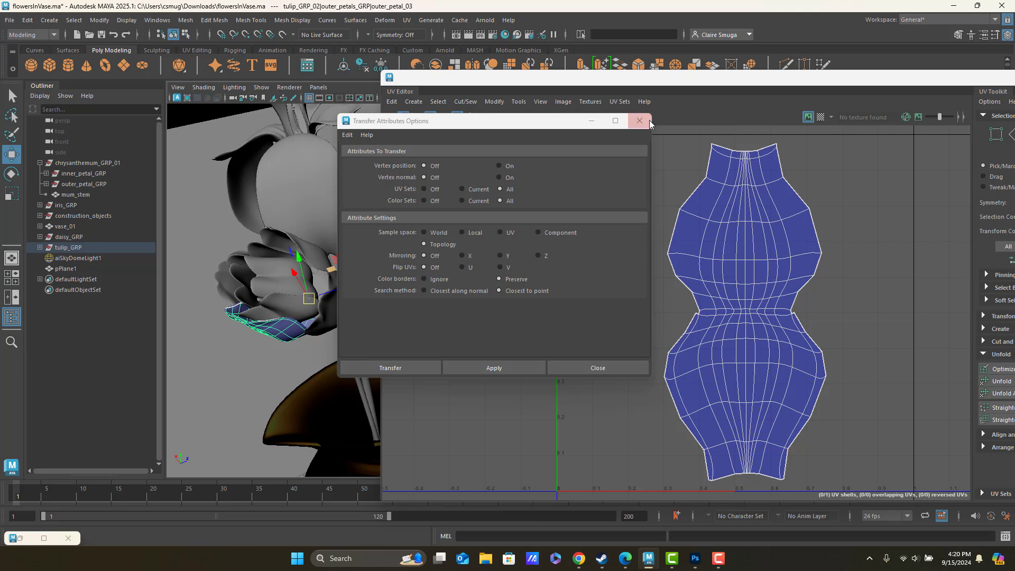
Assign the tulip_petal_AIS material to the outer_petals_GRP groups of both tulip_GRP_02 and tulip_GRP_01.
drag(520, 119, 605, 206)
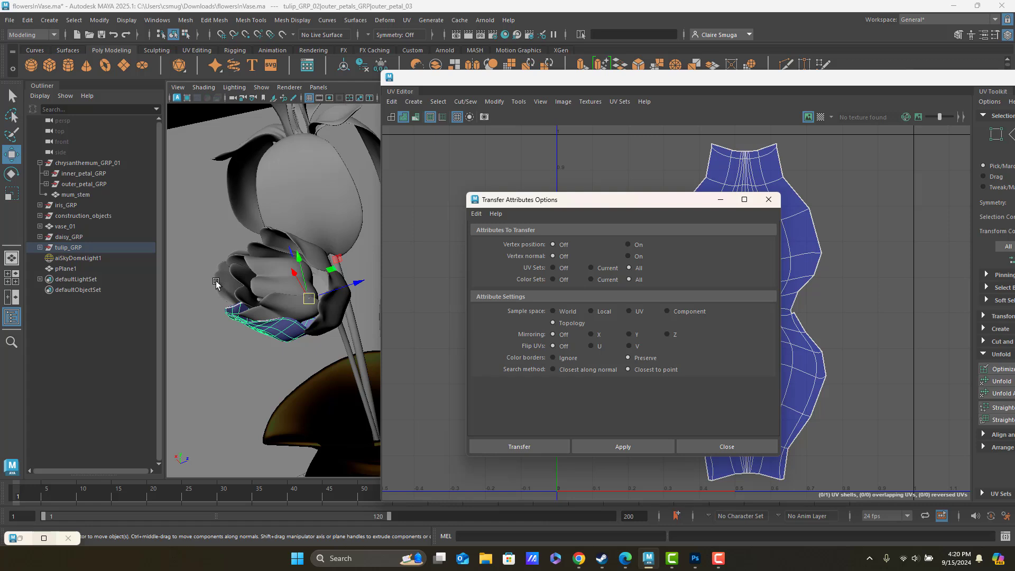
click(40, 247)
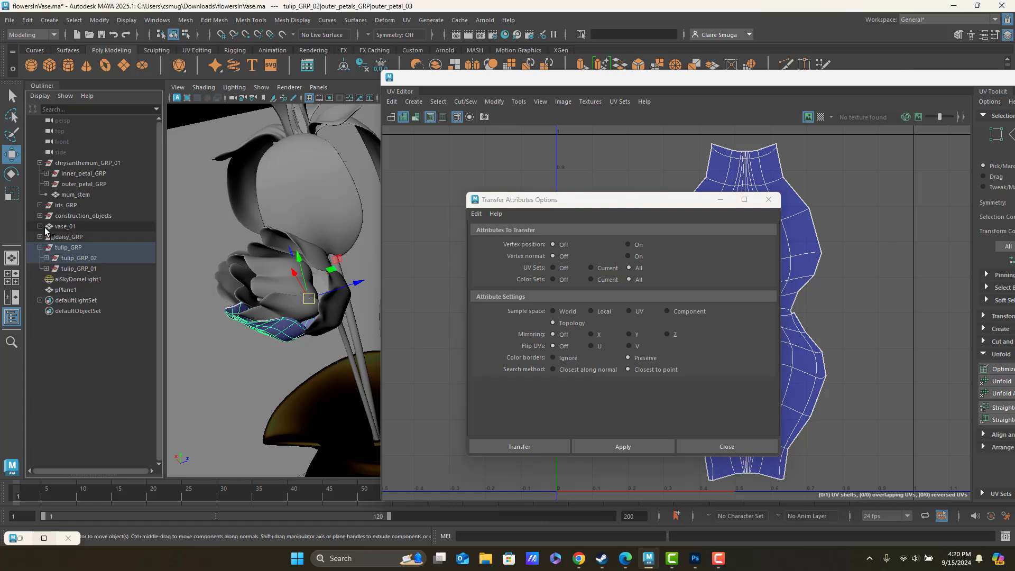
click(46, 258)
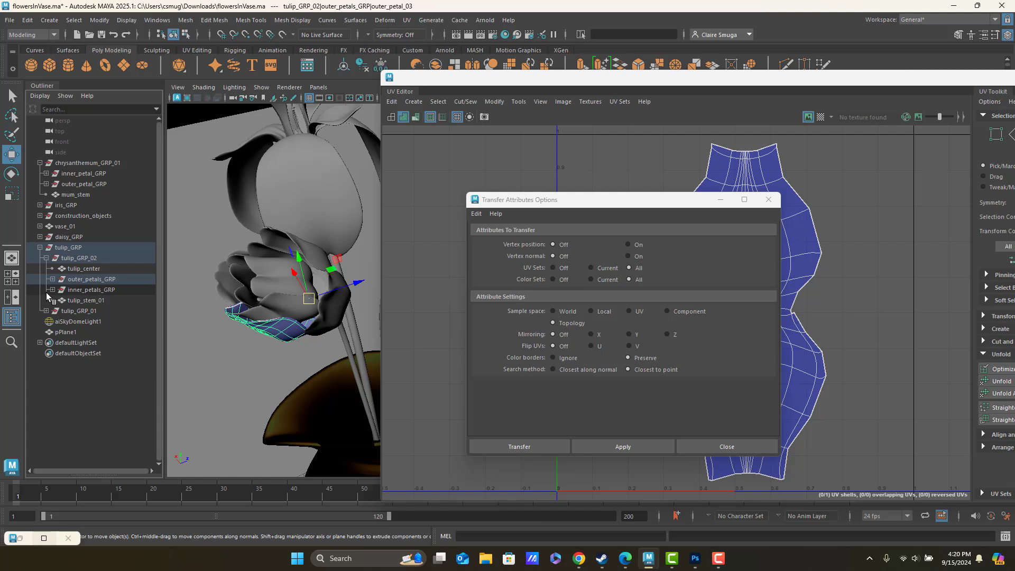
click(52, 289)
click(53, 289)
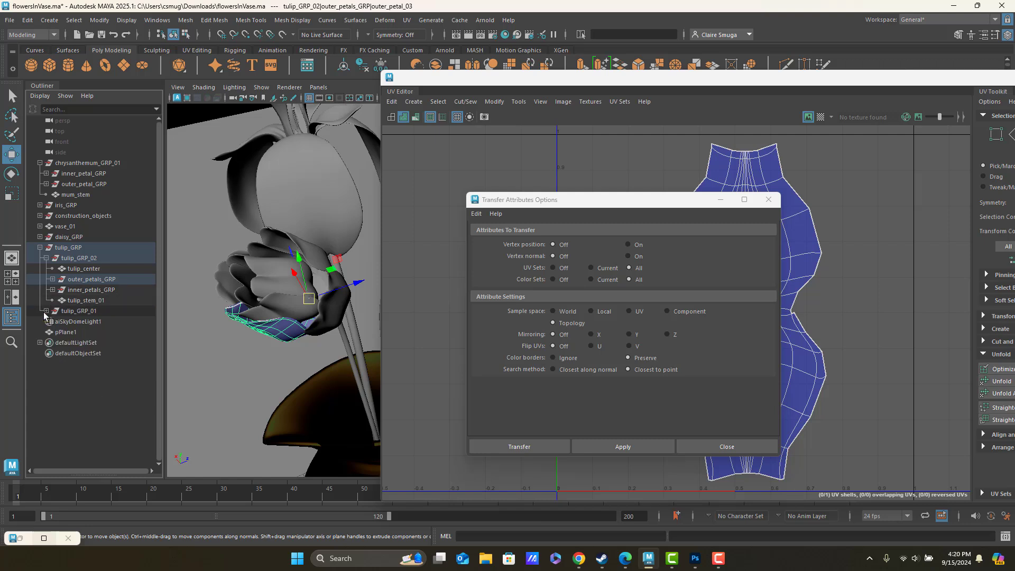
click(46, 310)
click(94, 332)
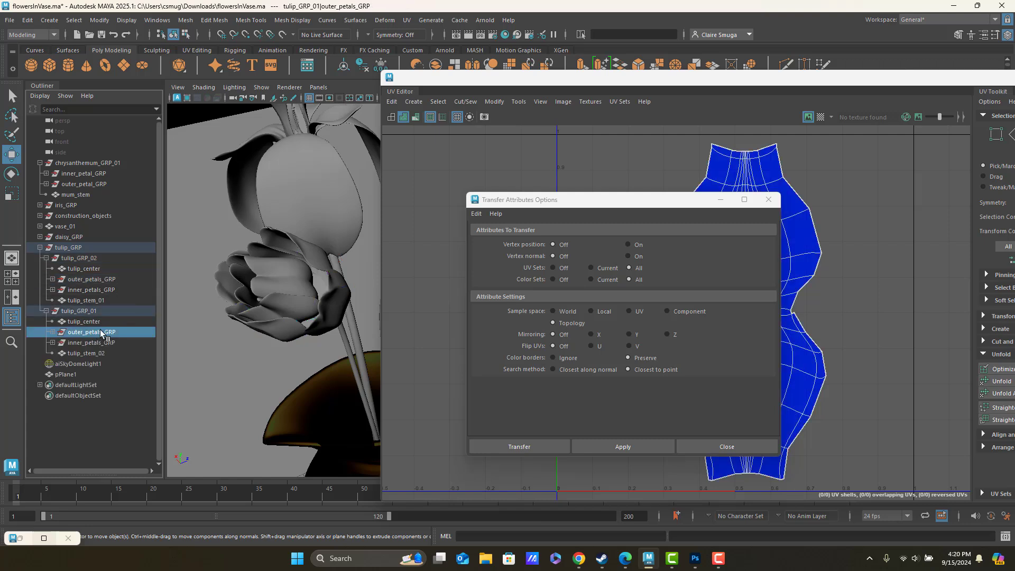
ctrl+click(104, 279)
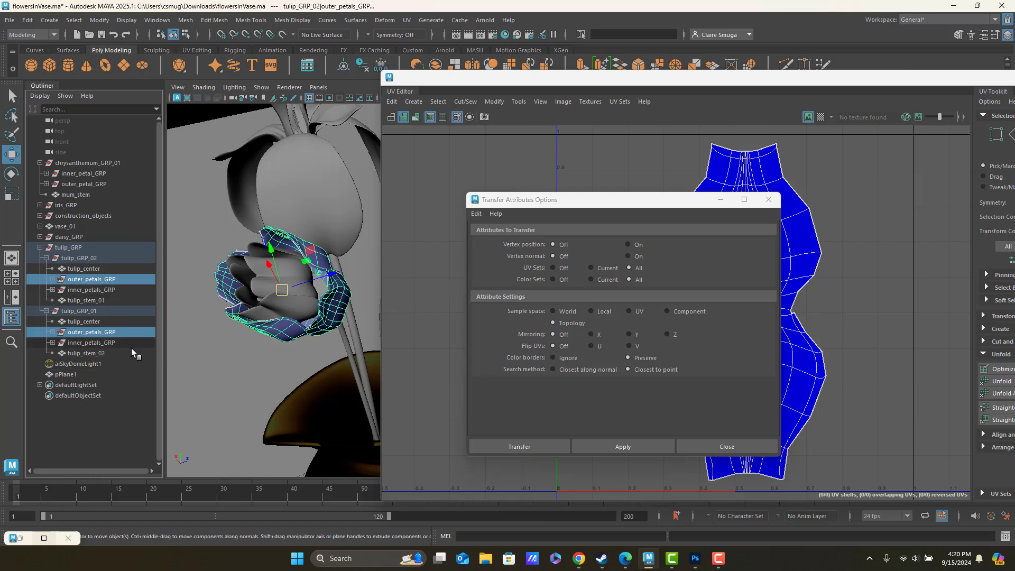
click(20, 539)
right_click(560, 308)
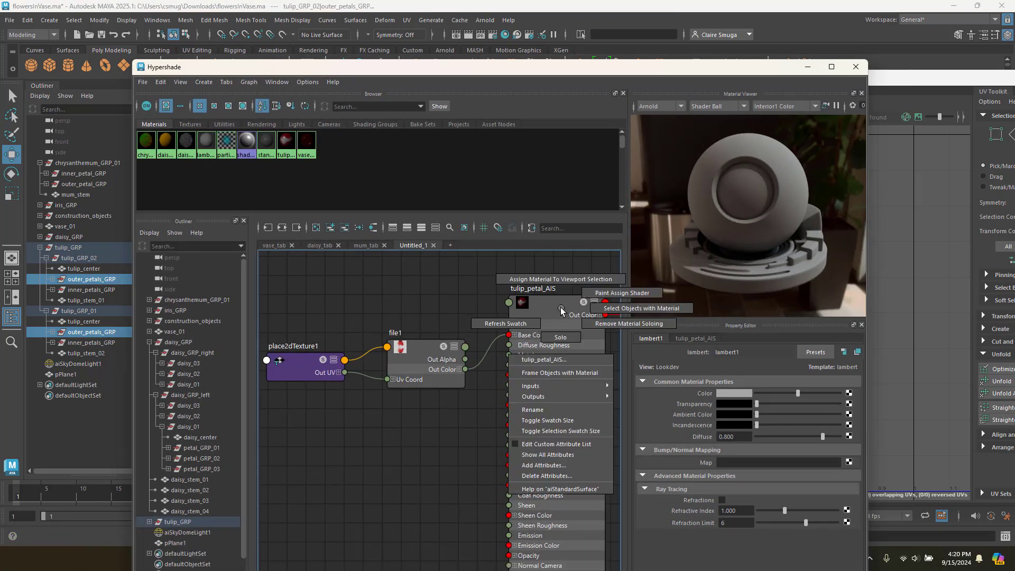
right_drag(560, 308, 556, 280)
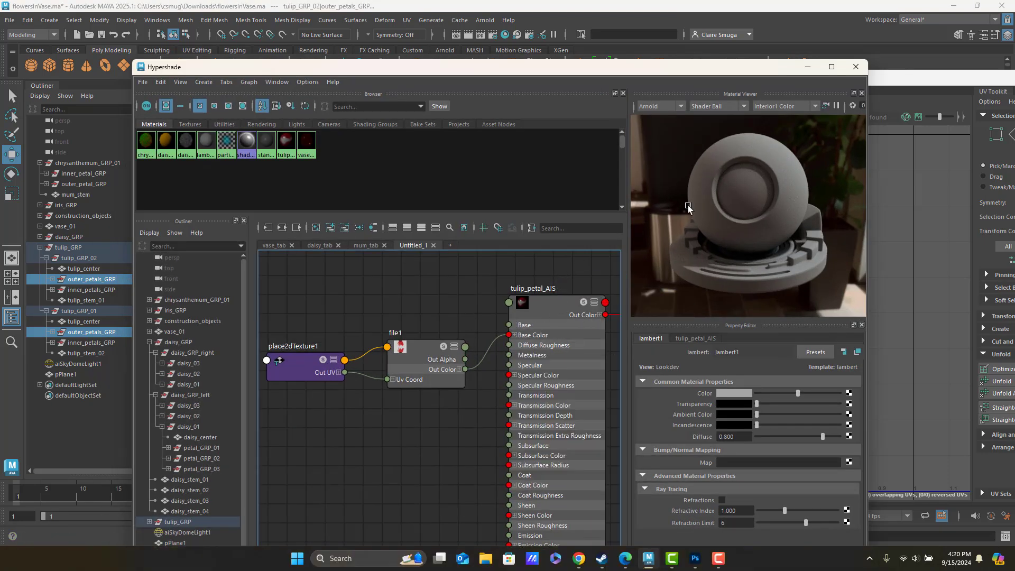
click(809, 69)
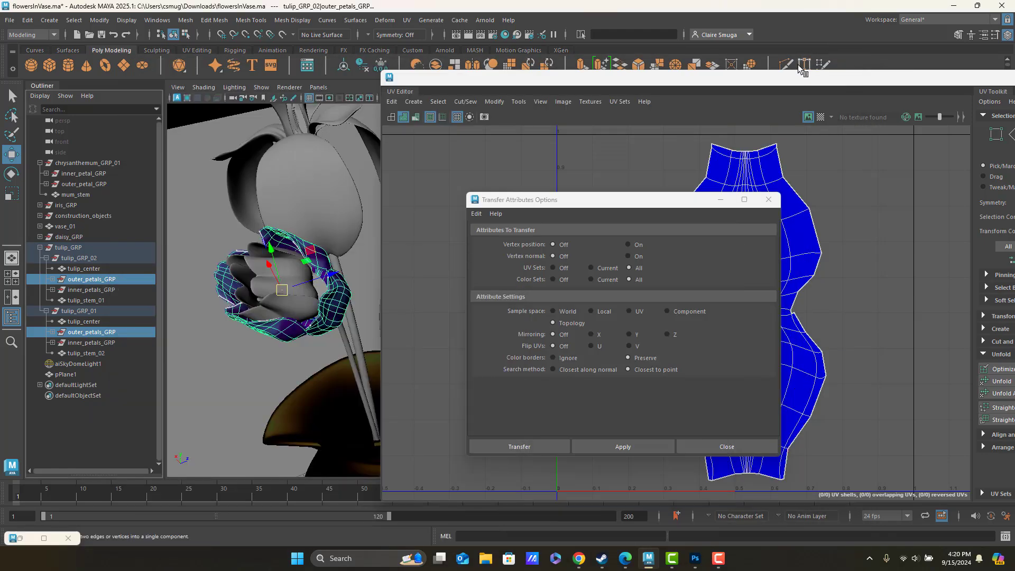
Render the perspective view in Arnold RenderView to check the petal texture on both tulips.
drag(502, 80, 716, 133)
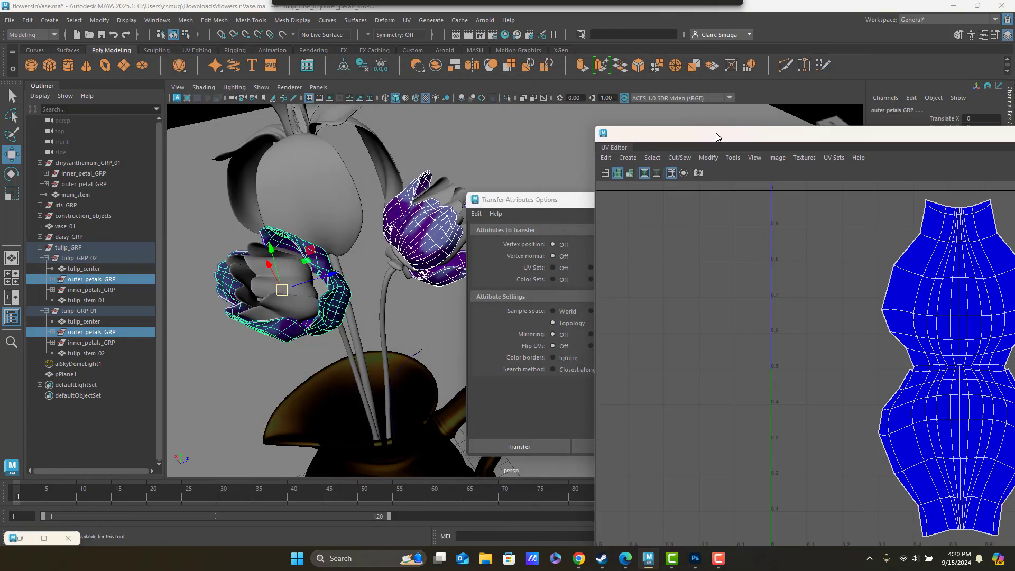
click(485, 20)
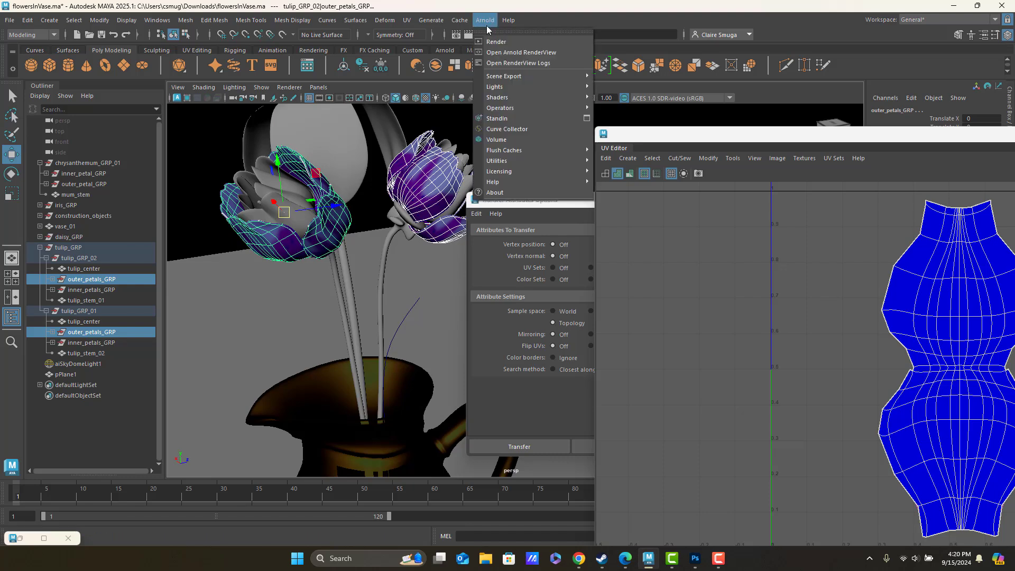
click(494, 52)
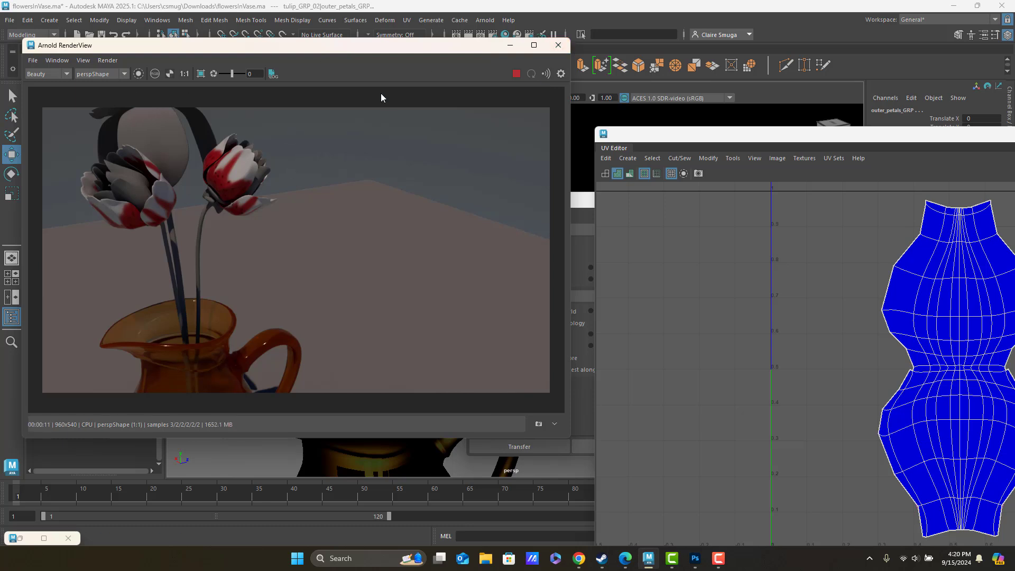
drag(445, 47, 427, 179)
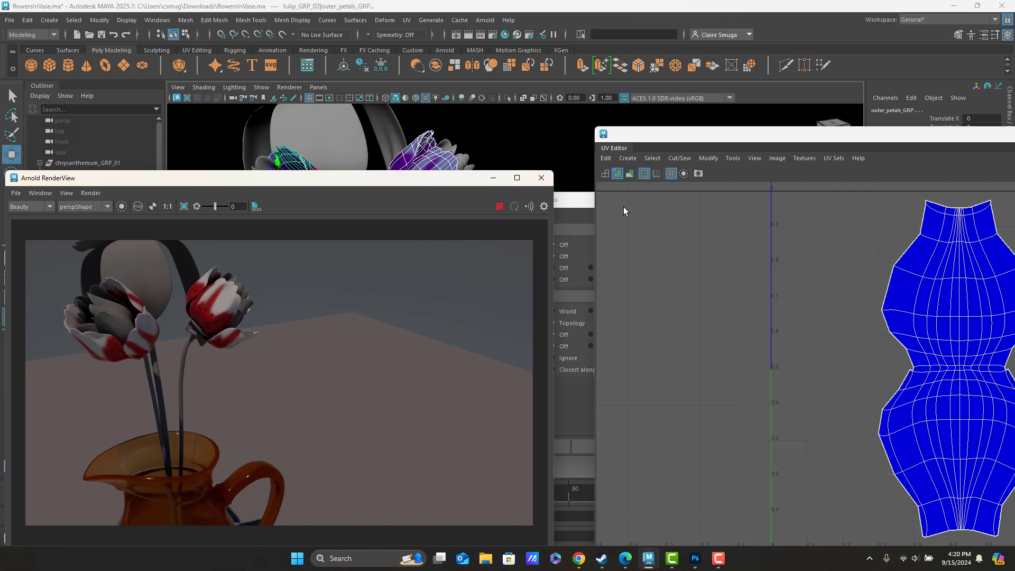
Reopen the Transfer Attributes options and place the window clear of the rendered tulips to review the settings.
click(586, 199)
drag(586, 199, 296, 178)
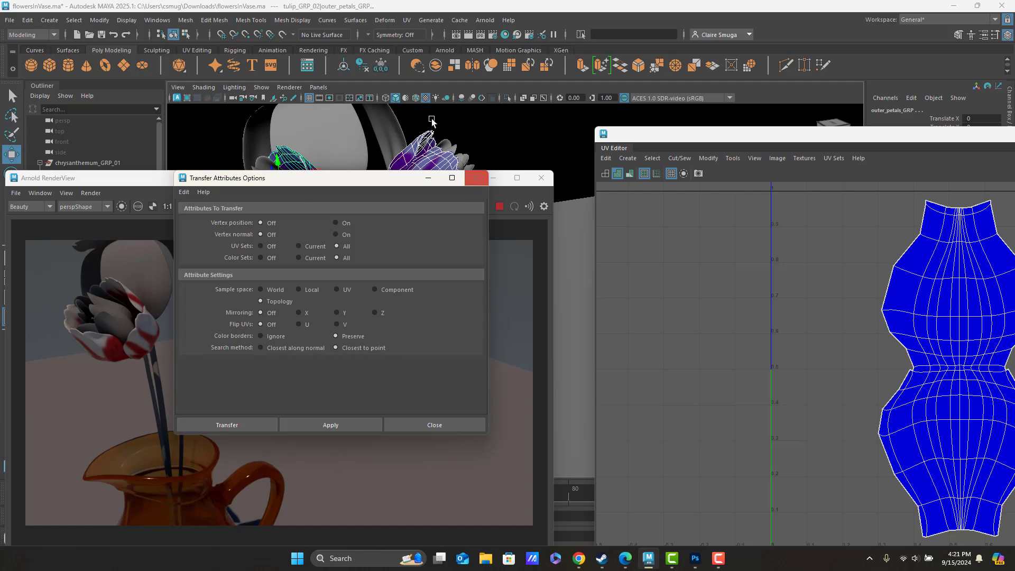
click(186, 22)
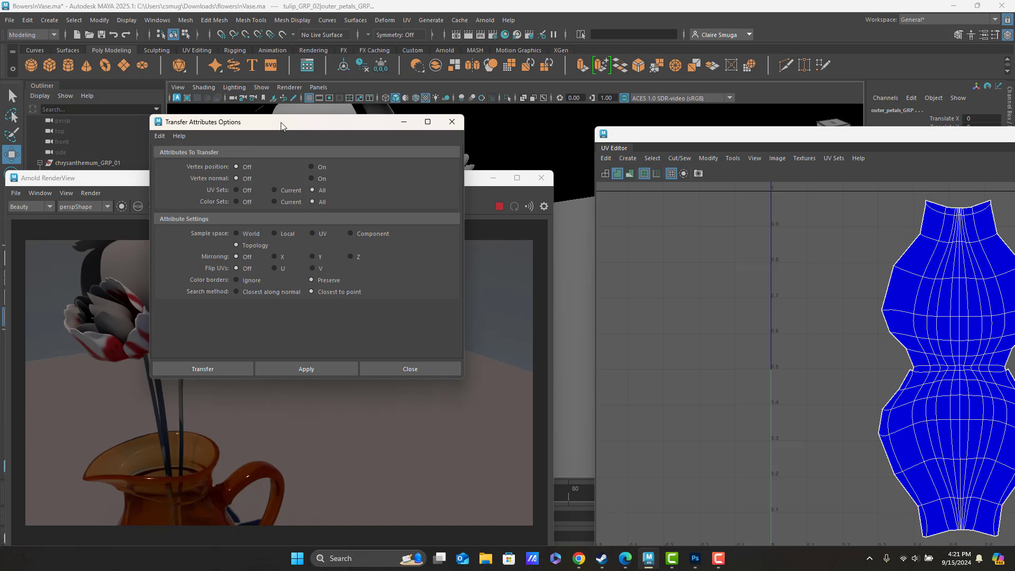
drag(281, 123, 469, 108)
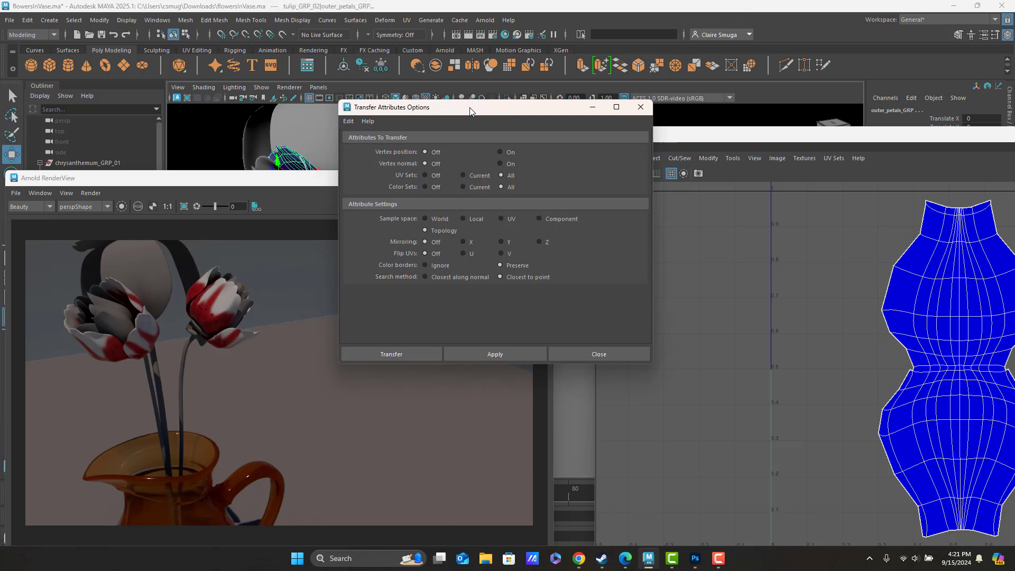